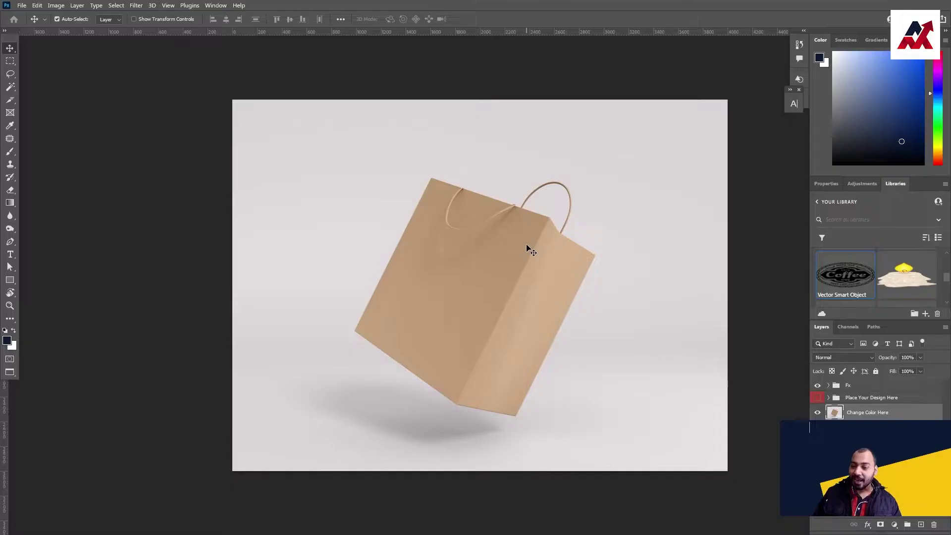
- Return to standard screen mode and view the Untitled-1 document before going back to the shopping bag file
{"action": "left_click_drag", "start_coordinate": [535, 254], "coordinate": [435, 254]}
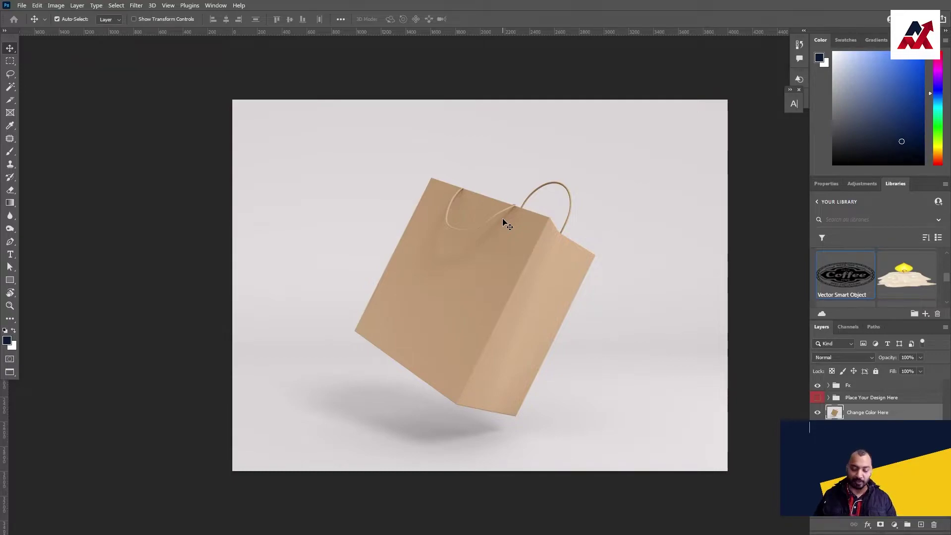
{"action": "key", "text": "ctrl"}
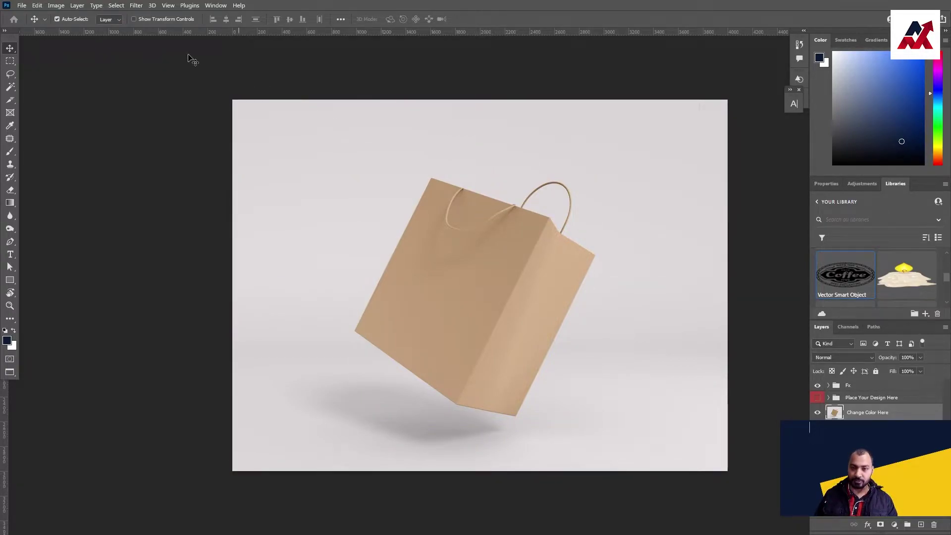
{"action": "key", "text": "f"}
{"action": "key", "text": "f"}
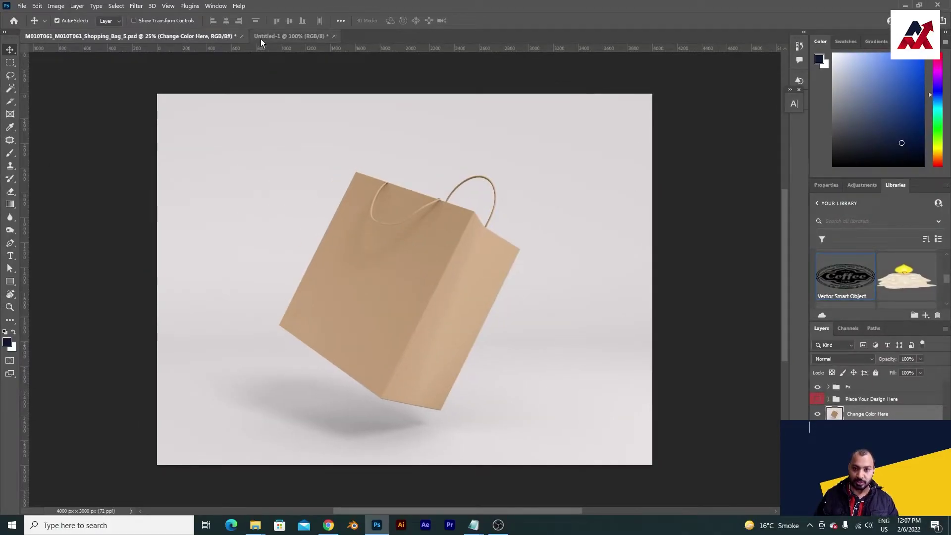
{"action": "left_click", "coordinate": [262, 36]}
{"action": "left_click", "coordinate": [145, 35]}
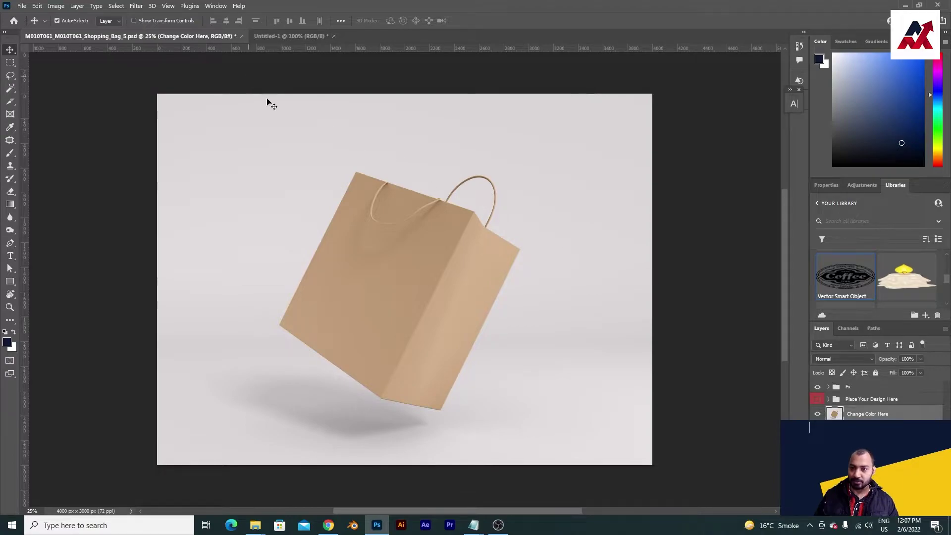
- Merge the Fx, Place Your Design Here and Change Color Here layers into one layer
{"action": "left_click", "coordinate": [860, 401]}
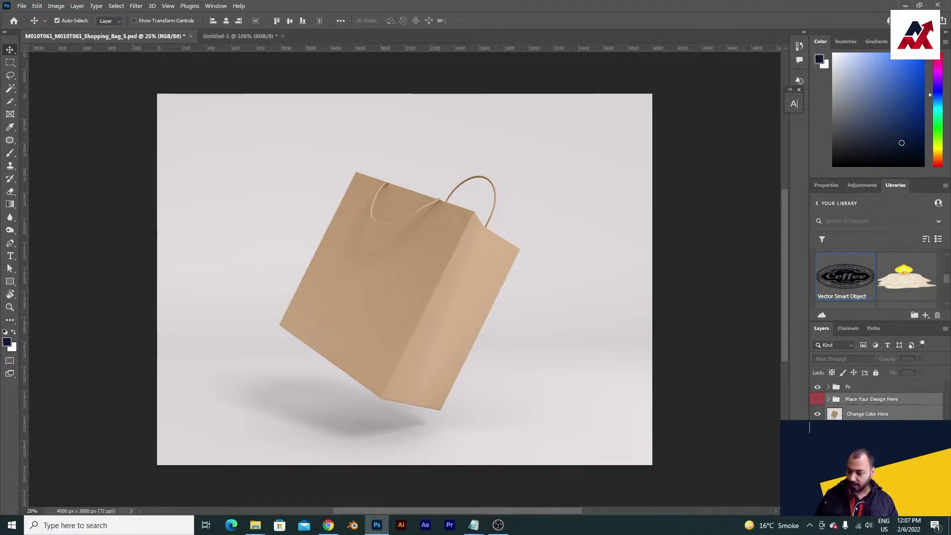
{"action": "left_click", "coordinate": [857, 390], "text": "shift"}
{"action": "key", "text": "ctrl+e"}
- Copy the whole bag image and paste it into a new 4000 x 3000 px document at 72 ppi
{"action": "key", "text": "ctrl+a"}
{"action": "key", "text": "ctrl+c"}
{"action": "key", "text": "ctrl+n"}
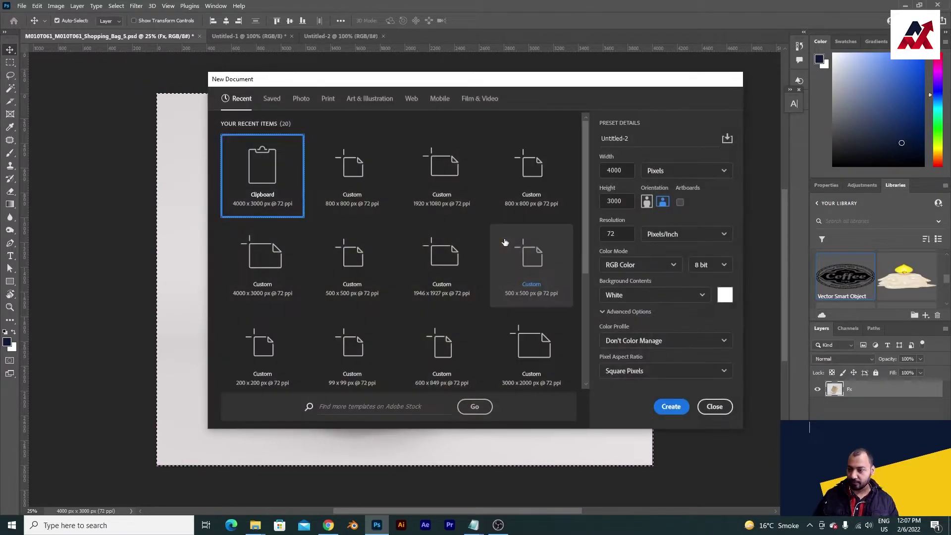
{"action": "key", "text": "Return"}
{"action": "key", "text": "ctrl+v"}
- Close the original shopping bag PSD document
{"action": "left_click", "coordinate": [172, 34]}
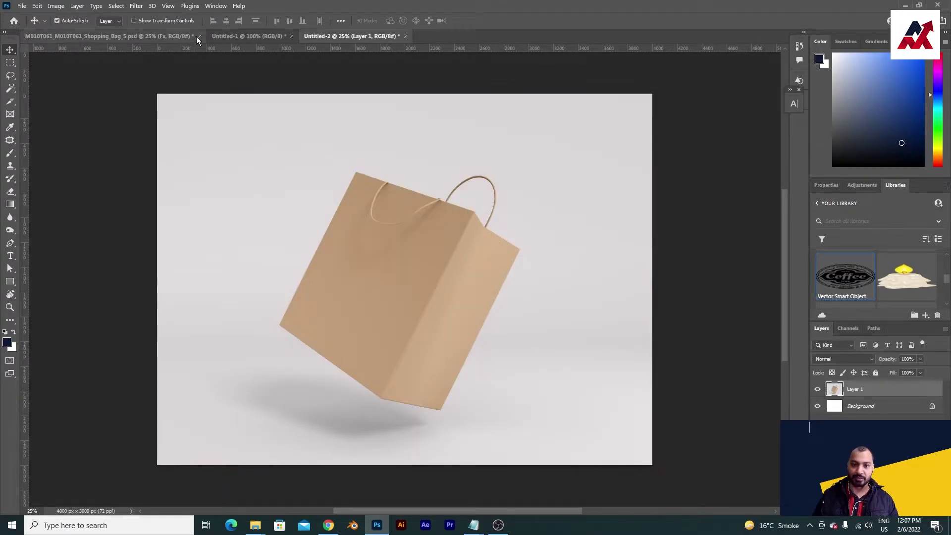
{"action": "left_click", "coordinate": [198, 36]}
{"action": "left_click", "coordinate": [471, 202]}
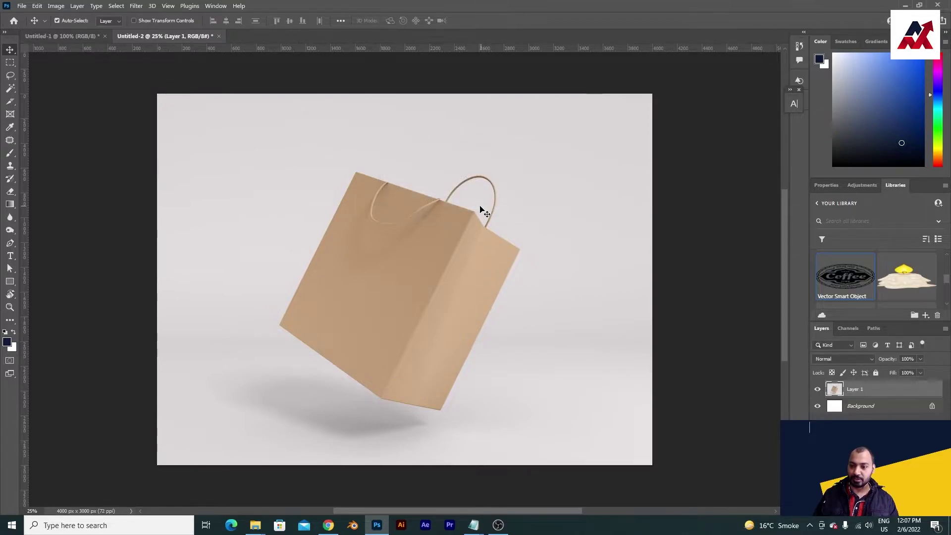
- Bring the coffee logo from Untitled-1 into the new bag document as a separate layer, above and beside the bag
{"action": "key", "text": "ctrl+plus"}
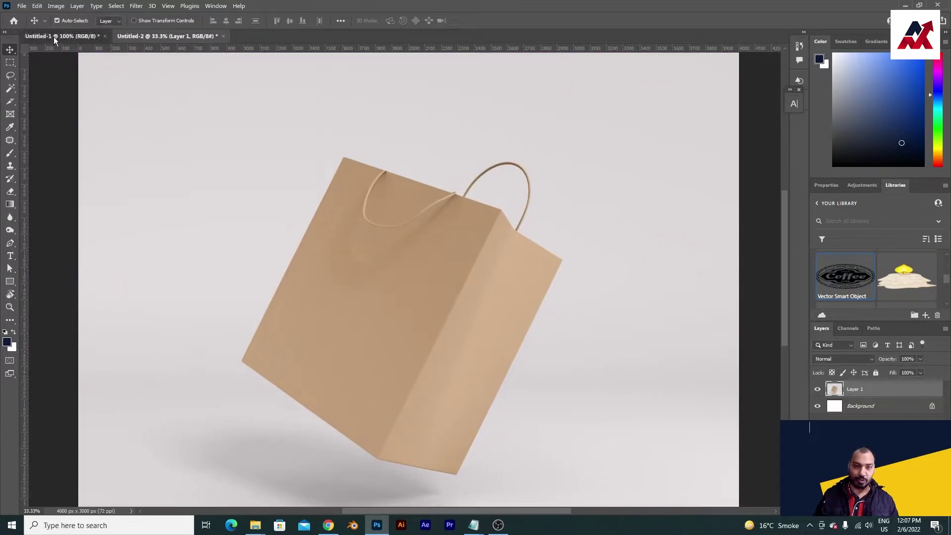
{"action": "left_click", "coordinate": [58, 36]}
{"action": "left_click_drag", "start_coordinate": [149, 28], "coordinate": [275, 170]}
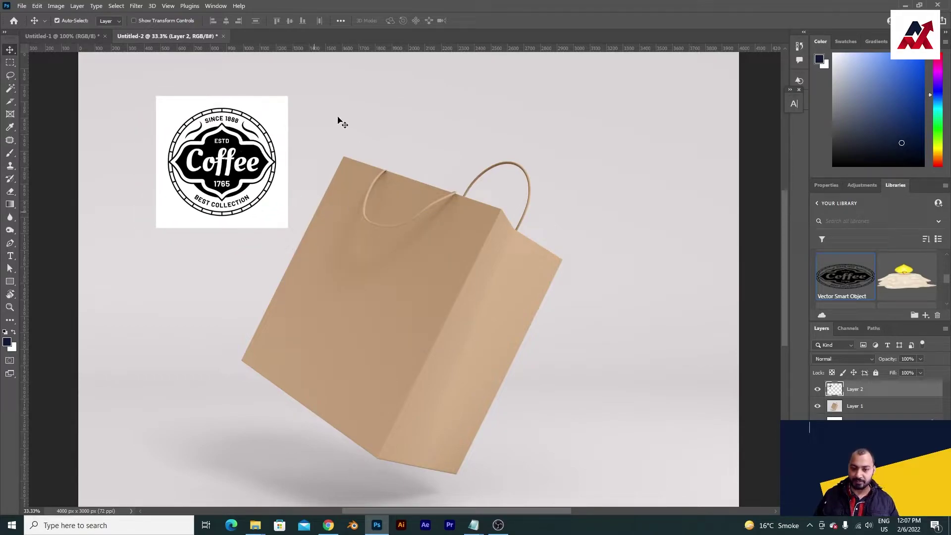
{"action": "scroll", "coordinate": [321, 178], "scroll_direction": "down", "scroll_amount": 2}
{"action": "key", "text": "f"}
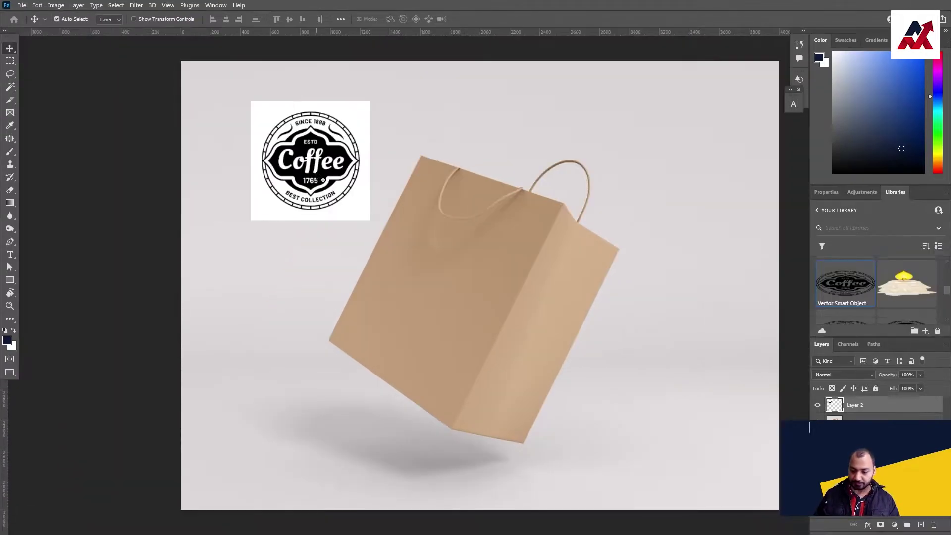
{"action": "left_click_drag", "start_coordinate": [413, 212], "coordinate": [393, 205]}
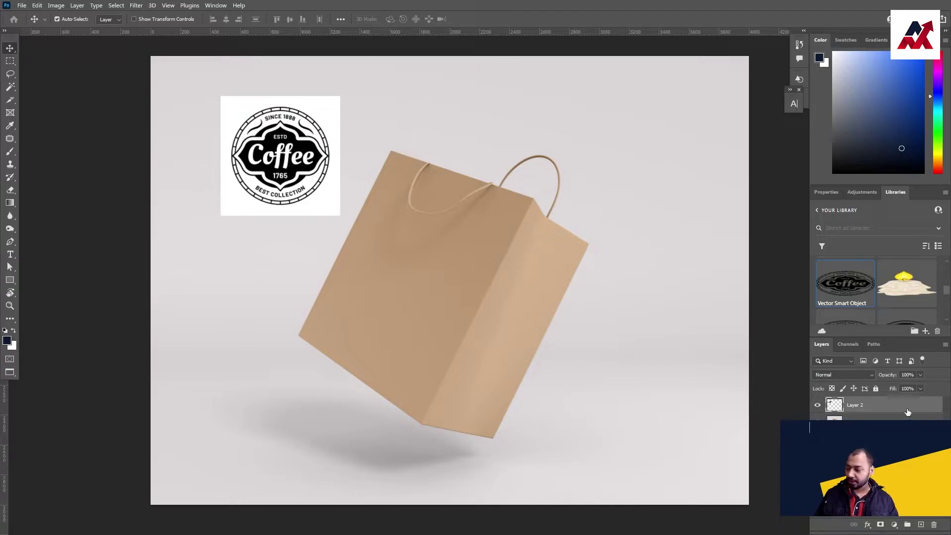
- Select the pixels of the coffee logo layer and copy them
{"action": "right_click", "coordinate": [834, 406]}
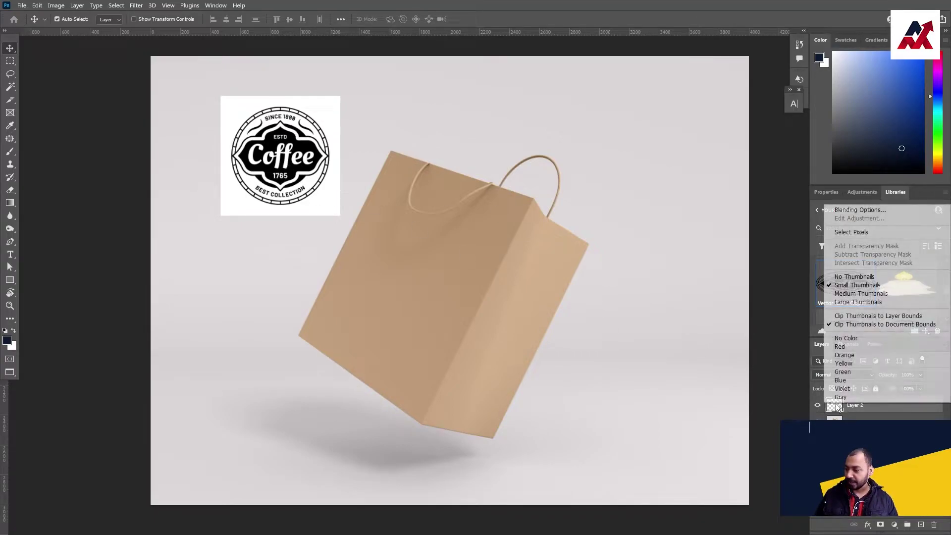
{"action": "left_click", "coordinate": [851, 233]}
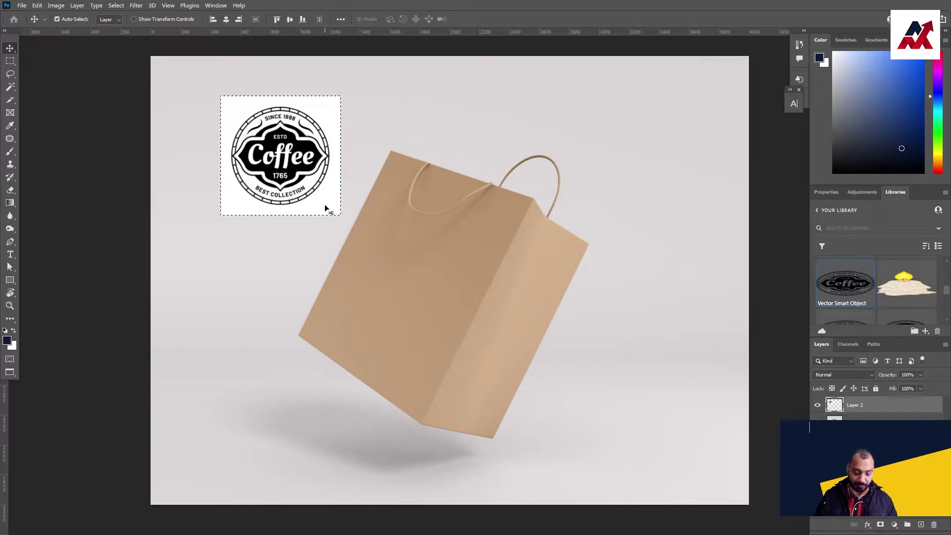
{"action": "left_click", "coordinate": [40, 7]}
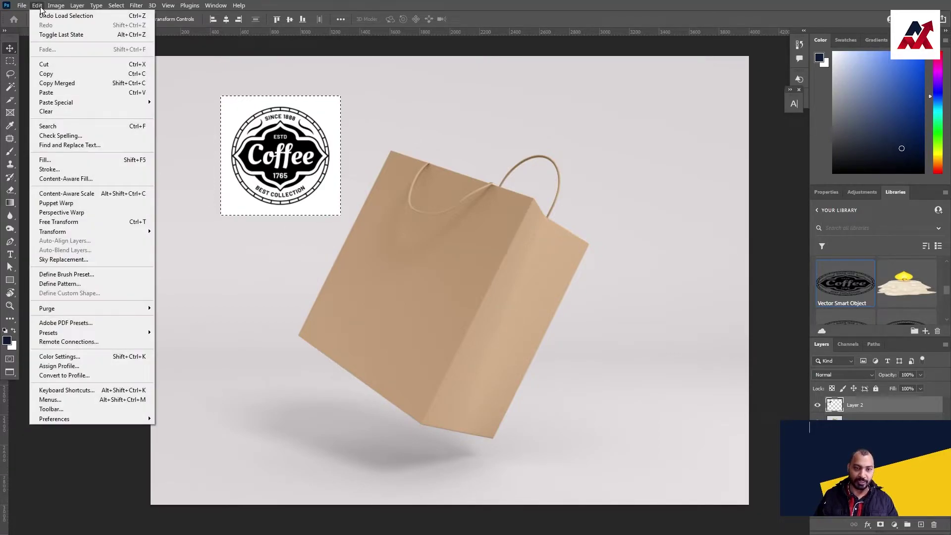
{"action": "left_click", "coordinate": [80, 73]}
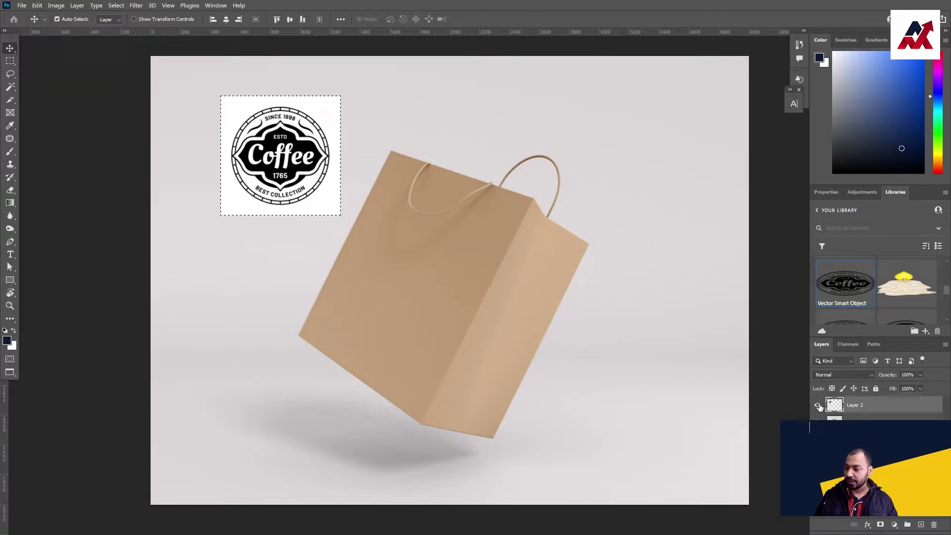
- Hide the coffee logo layer and clear the selection
{"action": "left_click", "coordinate": [817, 404]}
{"action": "key", "text": "ctrl"}
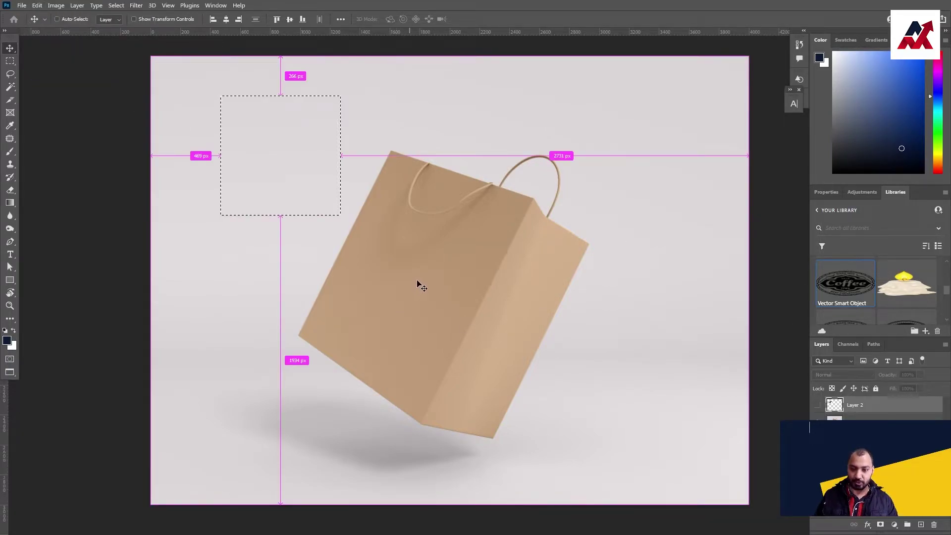
{"action": "key", "text": "ctrl+d"}
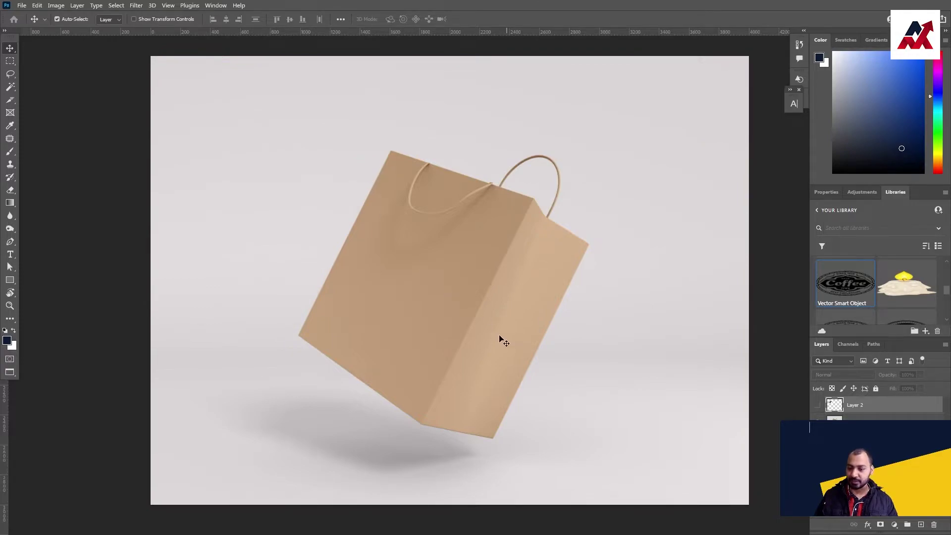
- Open the Vanishing Point filter on the layer below the hidden logo and outline the bag's front face with a four-corner perspective plane
{"action": "left_click", "coordinate": [882, 417]}
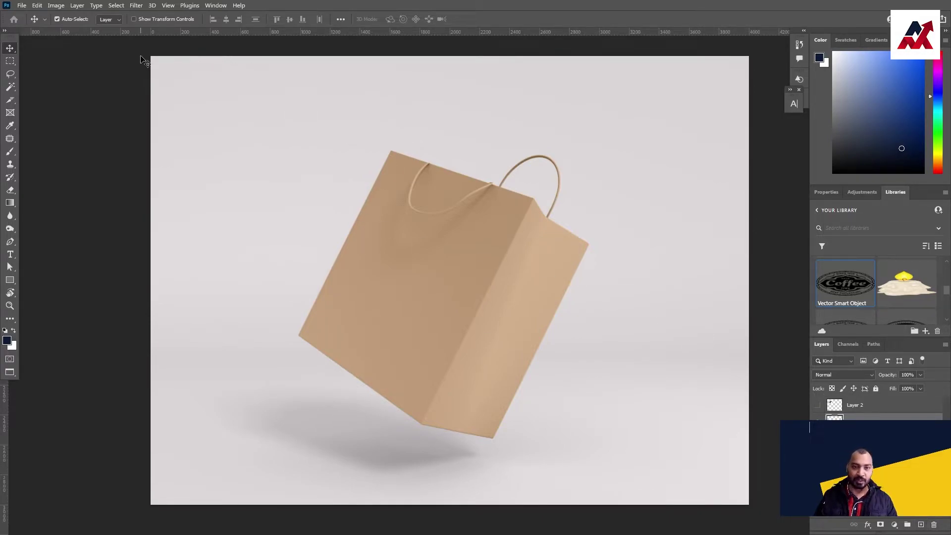
{"action": "left_click", "coordinate": [159, 6]}
{"action": "mouse_move", "coordinate": [136, 5]}
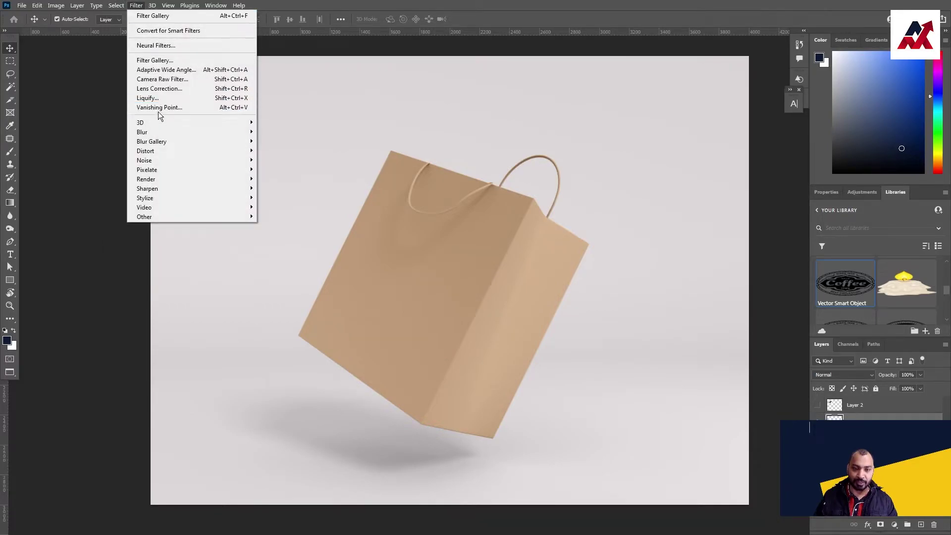
{"action": "left_click", "coordinate": [233, 109]}
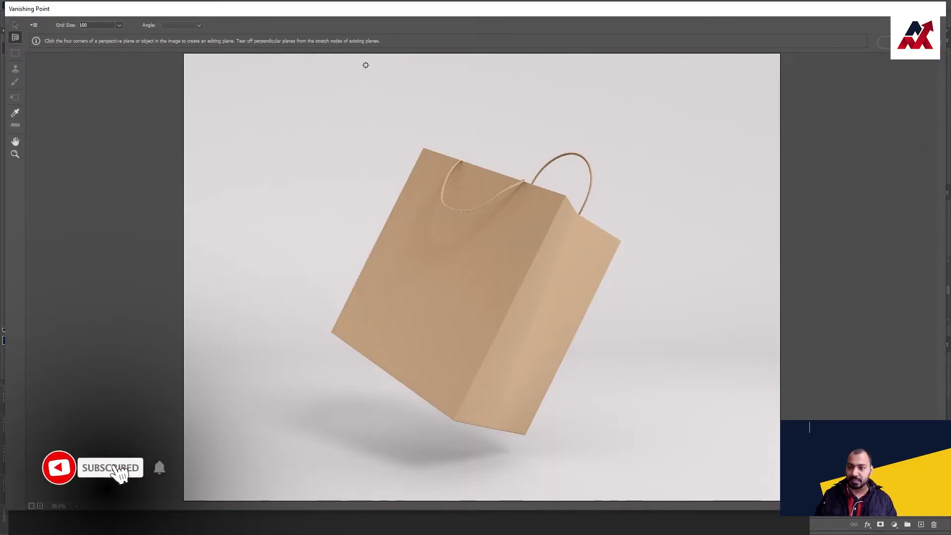
{"action": "left_click", "coordinate": [423, 148]}
{"action": "left_click", "coordinate": [567, 196]}
{"action": "left_click", "coordinate": [454, 419]}
{"action": "left_click", "coordinate": [331, 332]}
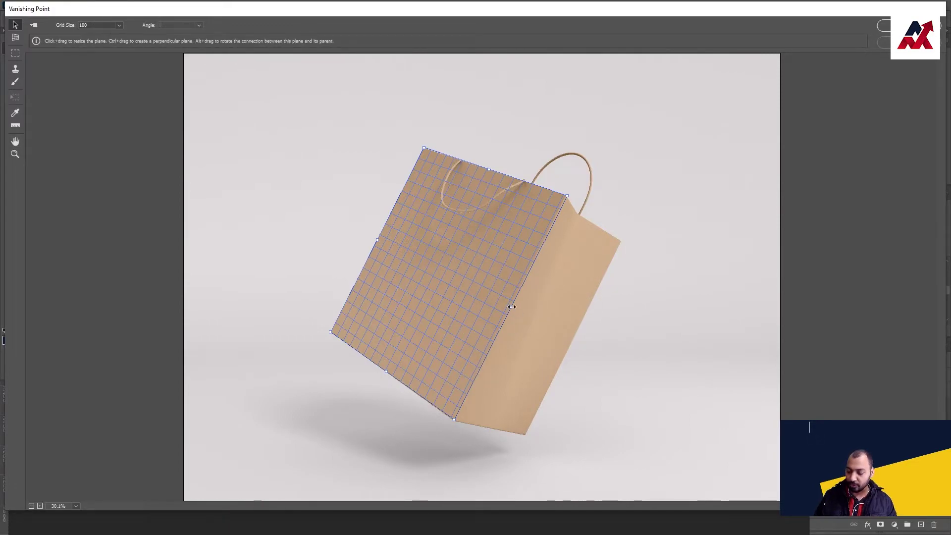
- Tear off a perpendicular plane from the front plane's shared edge and align its outer corners with the bag's side face
{"action": "left_click", "coordinate": [554, 320]}
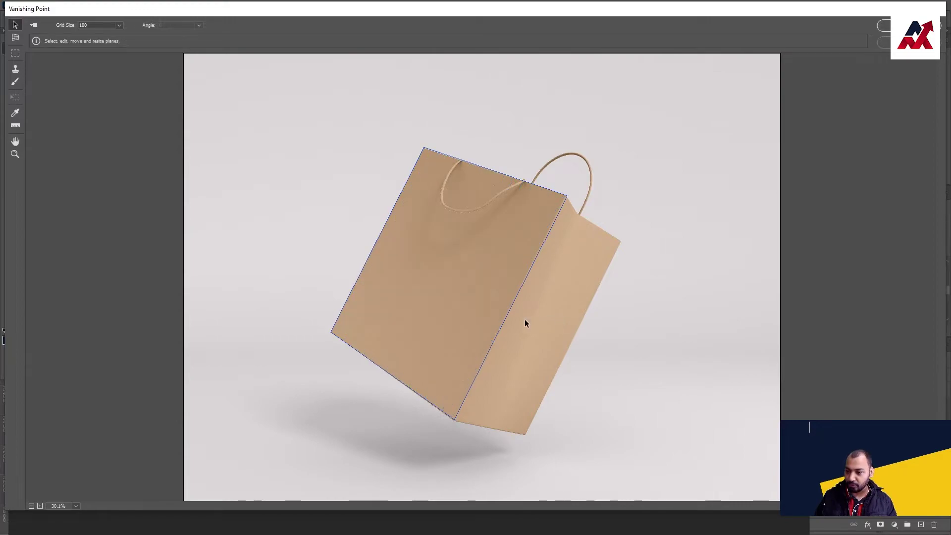
{"action": "left_click", "coordinate": [509, 312]}
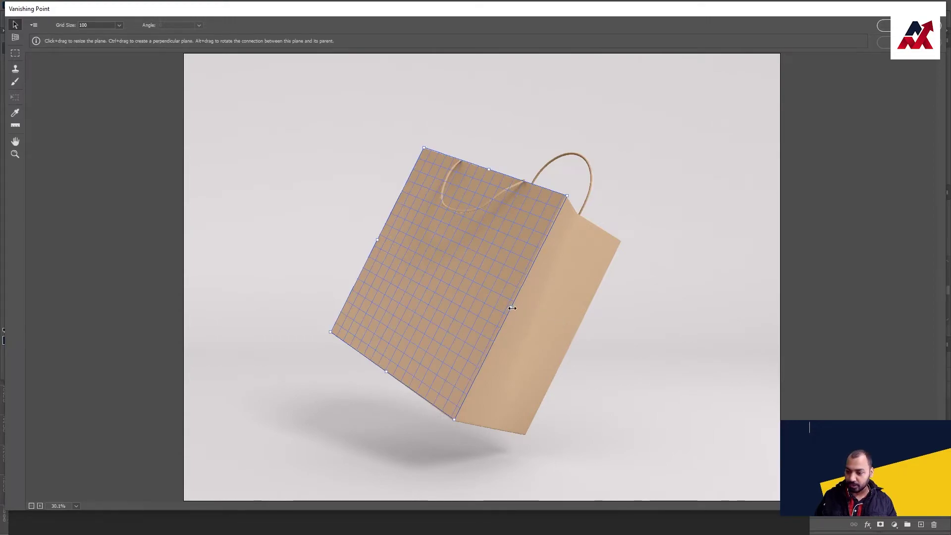
{"action": "left_click_drag", "start_coordinate": [512, 307], "coordinate": [578, 329]}
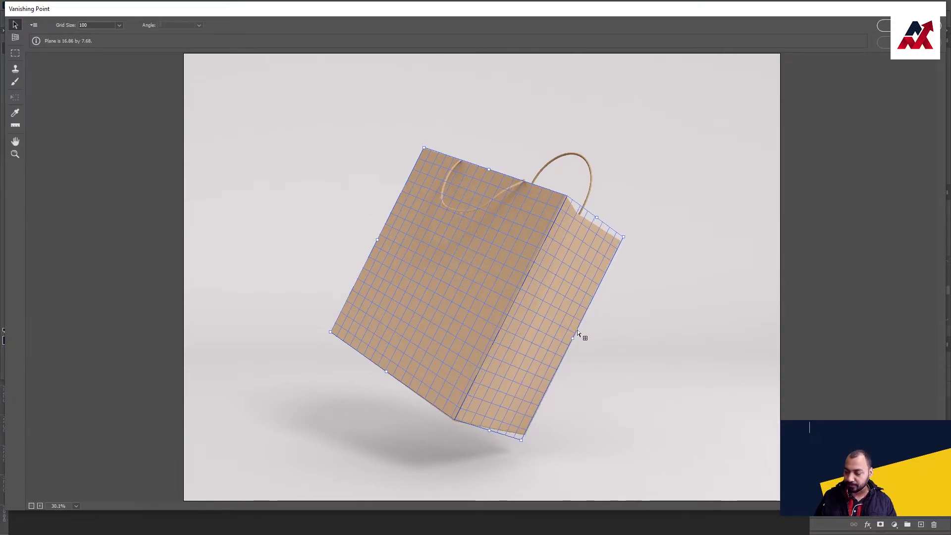
{"action": "left_click_drag", "start_coordinate": [624, 237], "coordinate": [623, 241]}
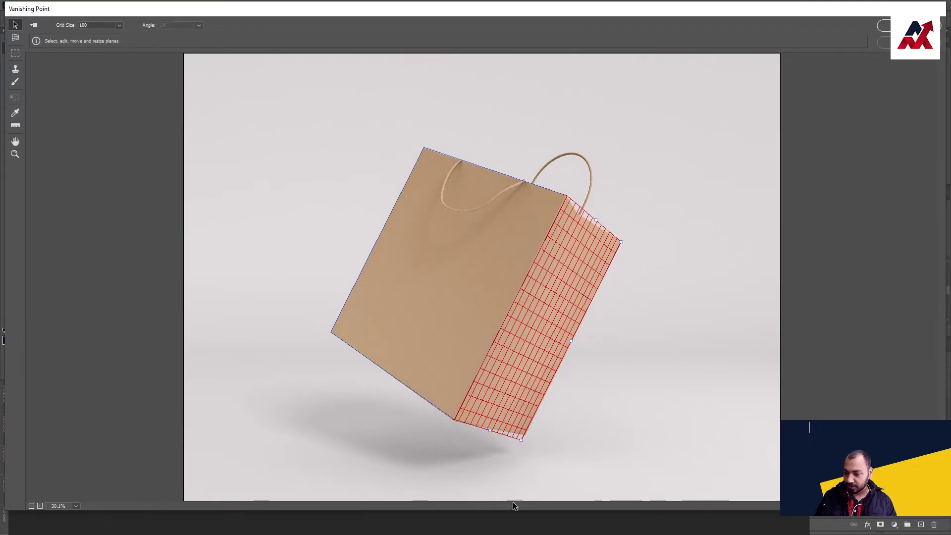
{"action": "left_click_drag", "start_coordinate": [521, 439], "coordinate": [524, 436]}
- Paste the copied coffee logo into Vanishing Point and place it on the bag's front plane
{"action": "left_click", "coordinate": [412, 164]}
{"action": "left_click", "coordinate": [415, 169]}
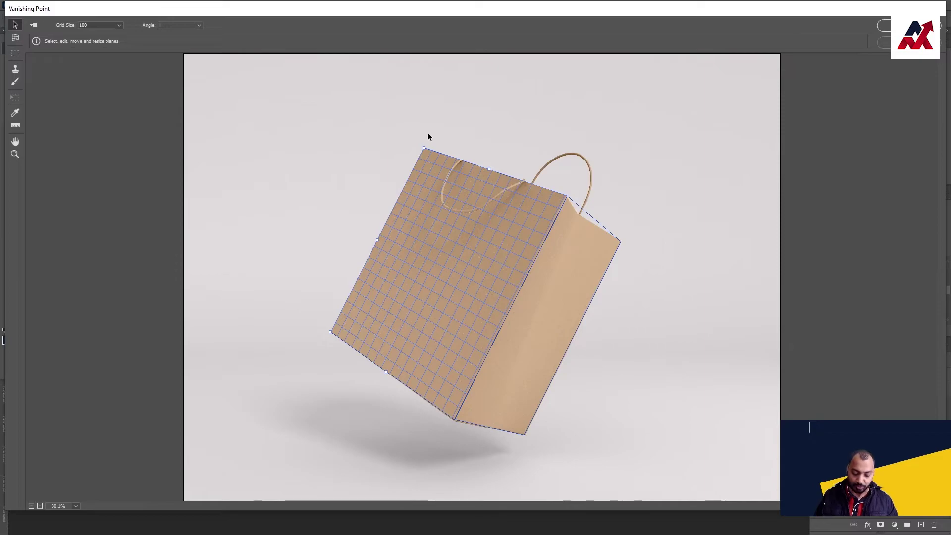
{"action": "key", "text": "ctrl+v"}
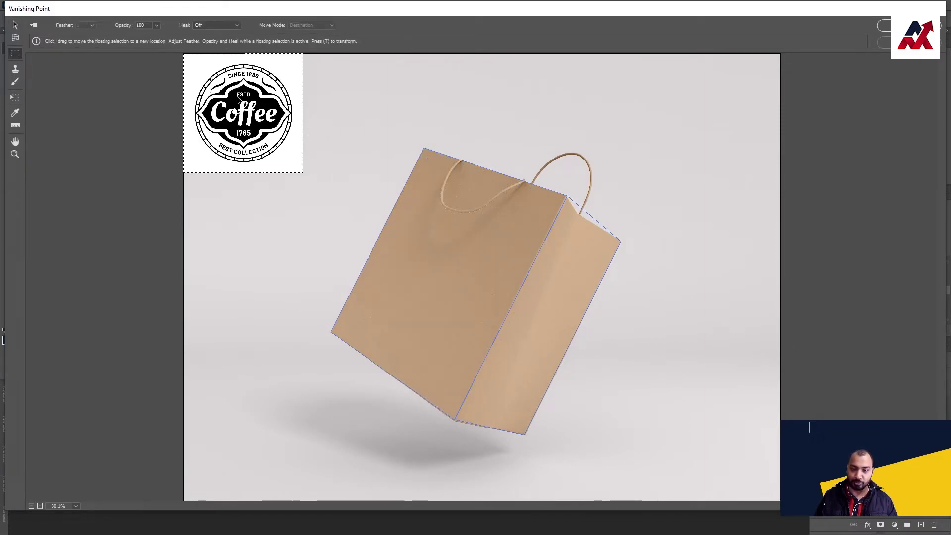
{"action": "left_click_drag", "start_coordinate": [238, 99], "coordinate": [349, 184]}
{"action": "key", "text": "ctrl+z"}
{"action": "left_click_drag", "start_coordinate": [257, 119], "coordinate": [434, 268]}
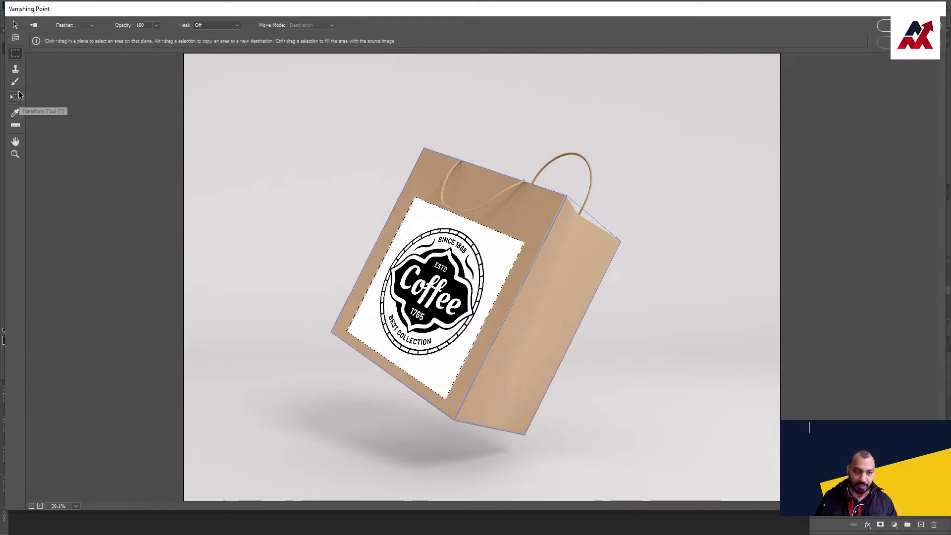
- Scale down the pasted logo with the Transform tool and center it on the lower part of the bag's front face
{"action": "left_click", "coordinate": [17, 97]}
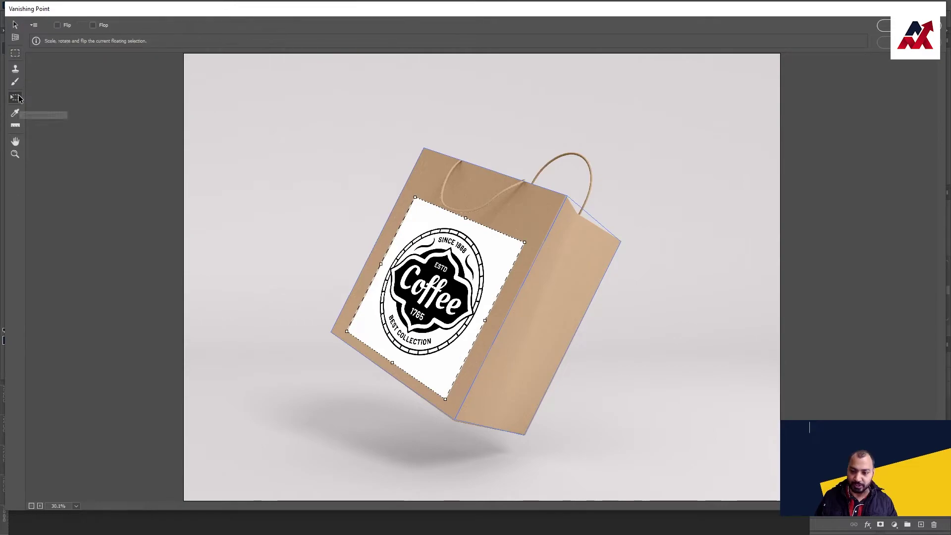
{"action": "left_click_drag", "start_coordinate": [485, 321], "coordinate": [475, 315]}
{"action": "left_click_drag", "start_coordinate": [517, 236], "coordinate": [481, 252]}
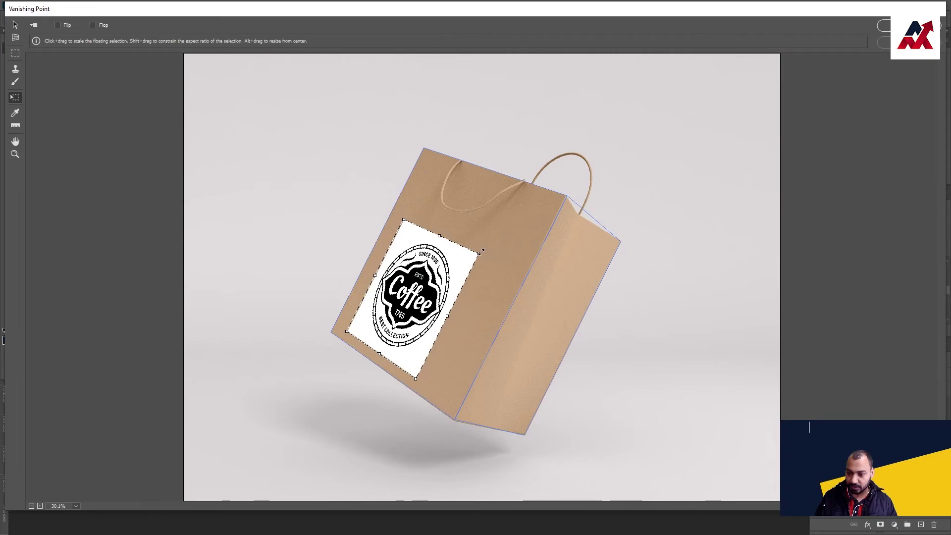
{"action": "left_click_drag", "start_coordinate": [434, 278], "coordinate": [450, 274]}
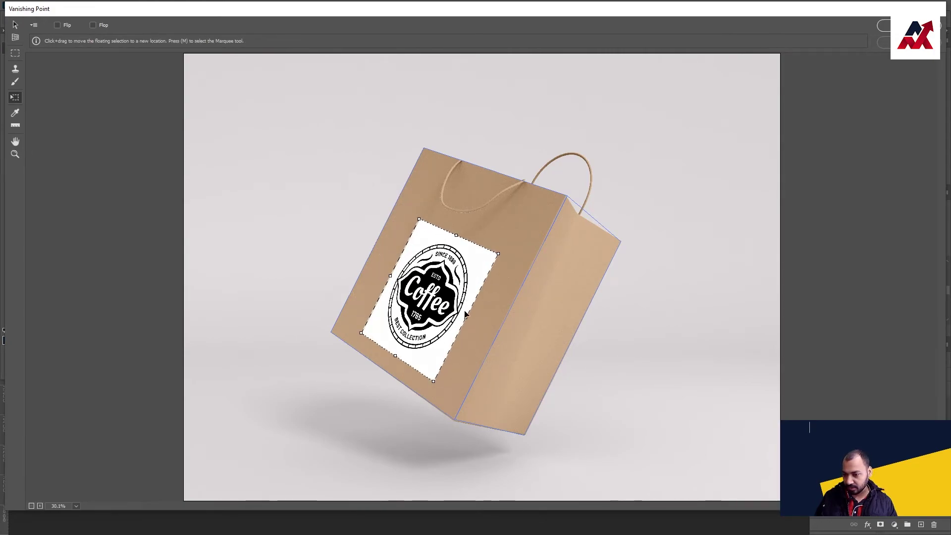
{"action": "left_click_drag", "start_coordinate": [465, 317], "coordinate": [471, 320]}
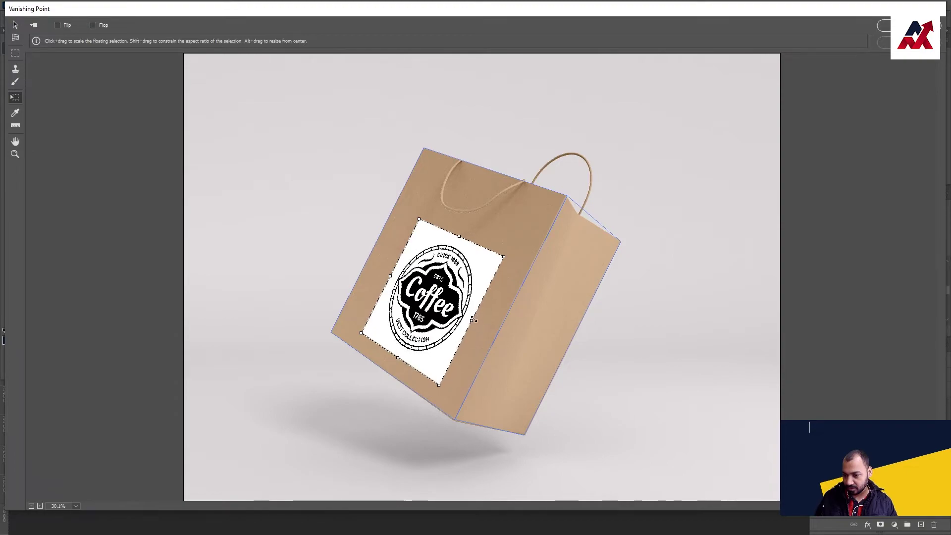
{"action": "left_click_drag", "start_coordinate": [431, 291], "coordinate": [431, 289]}
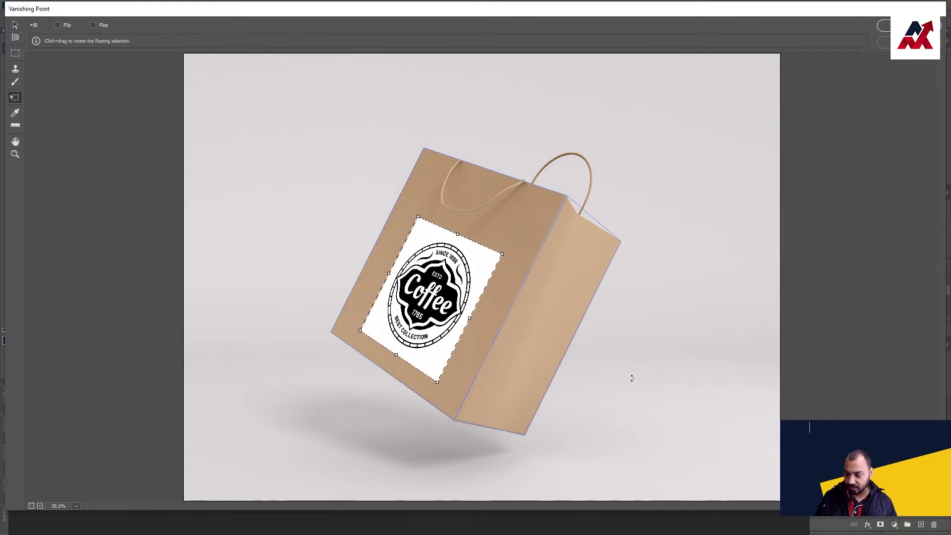
- Paste a second copy of the coffee logo and move it onto the bag's side plane
{"action": "left_click", "coordinate": [15, 25]}
{"action": "key", "text": "ctrl+v"}
{"action": "left_click_drag", "start_coordinate": [276, 153], "coordinate": [507, 278]}
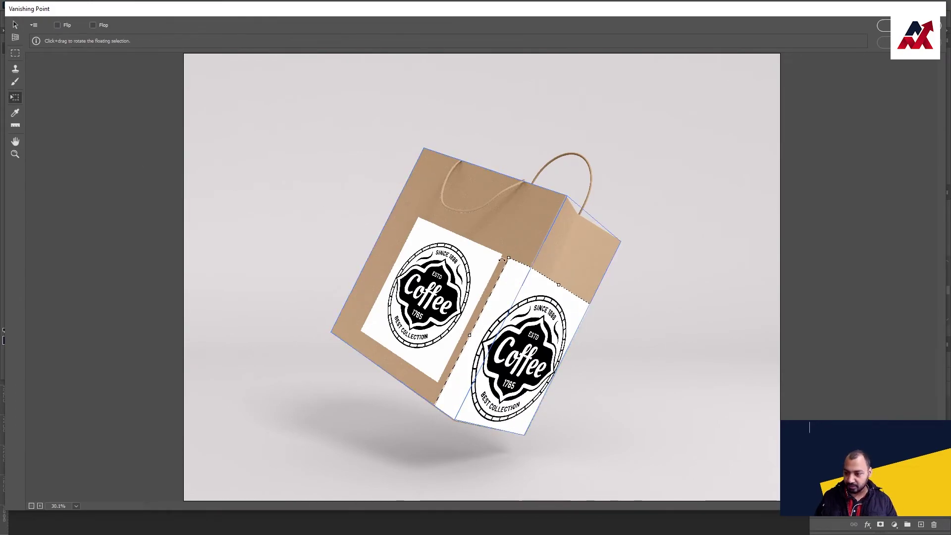
- Scale down the second coffee logo and place it on the lower part of the bag's side face
{"action": "left_click_drag", "start_coordinate": [550, 280], "coordinate": [535, 331]}
{"action": "left_click_drag", "start_coordinate": [529, 404], "coordinate": [516, 374]}
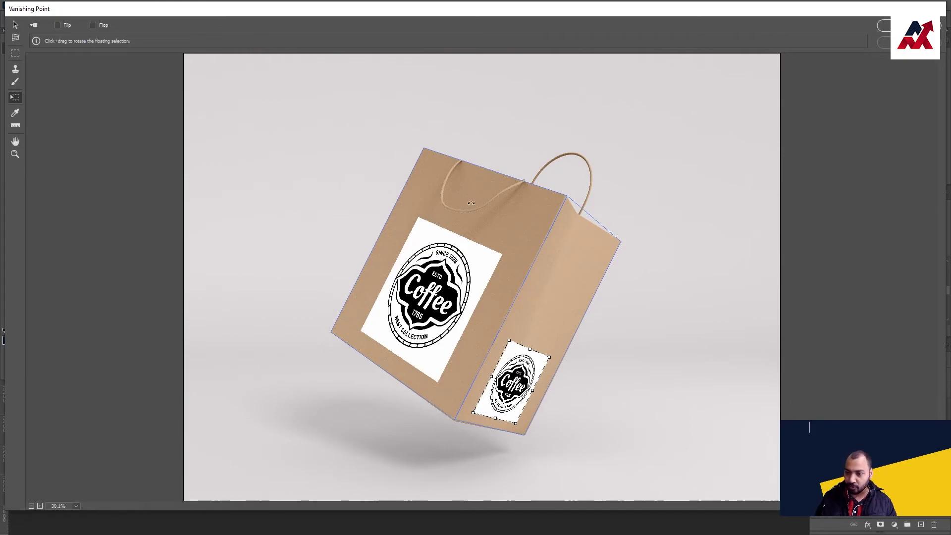
{"action": "key", "text": "v"}
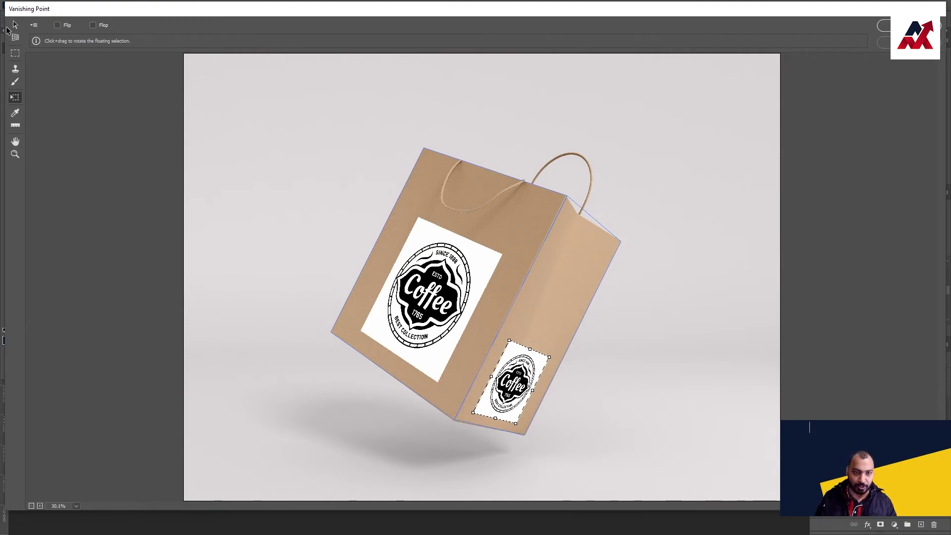
{"action": "left_click", "coordinate": [426, 302]}
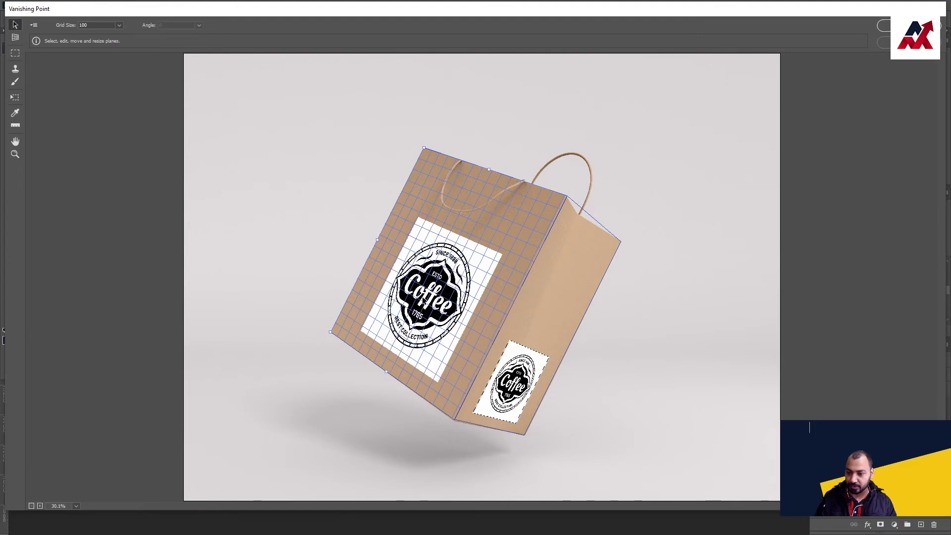
{"action": "left_click", "coordinate": [383, 253]}
{"action": "left_click", "coordinate": [382, 253]}
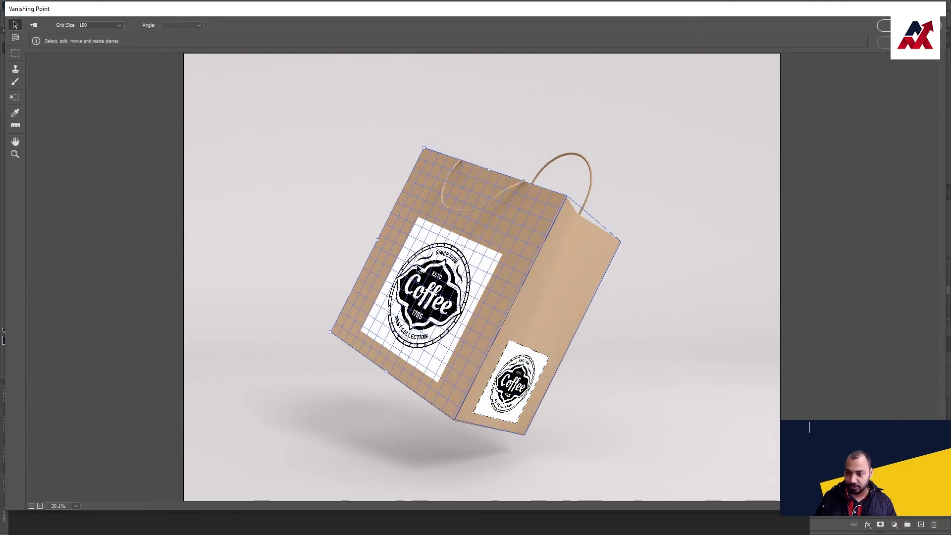
- Nudge the small logo slightly up on the bag's side face and apply the Vanishing Point filter
{"action": "left_click", "coordinate": [17, 99]}
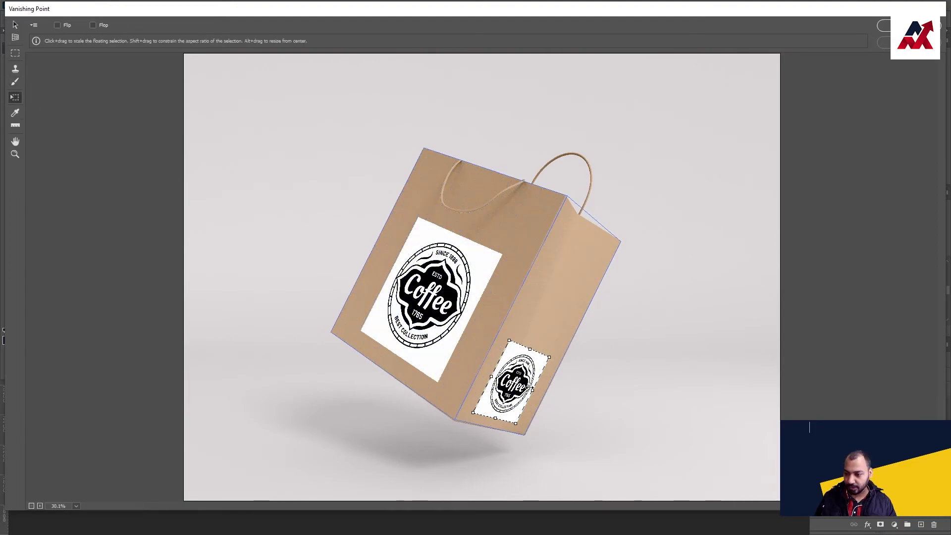
{"action": "left_click_drag", "start_coordinate": [530, 389], "coordinate": [532, 387]}
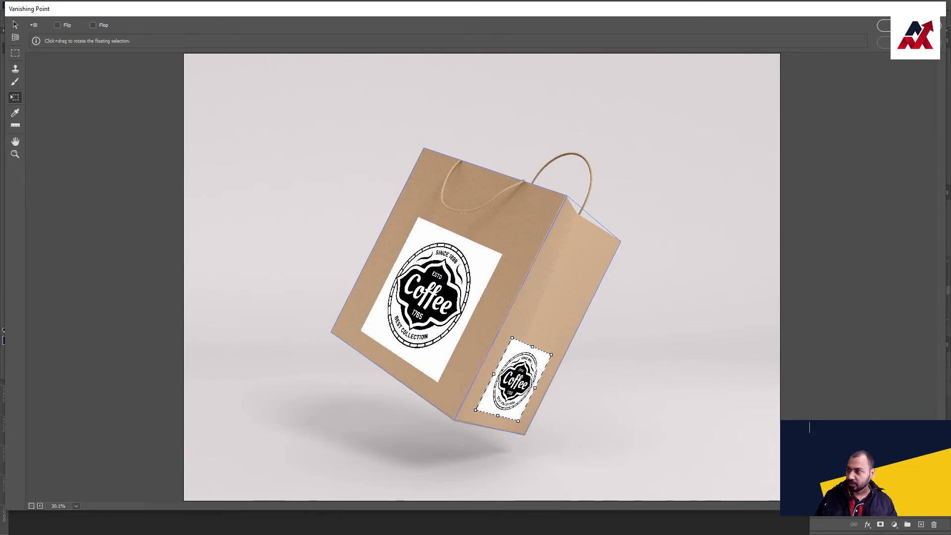
{"action": "key", "text": "Return"}
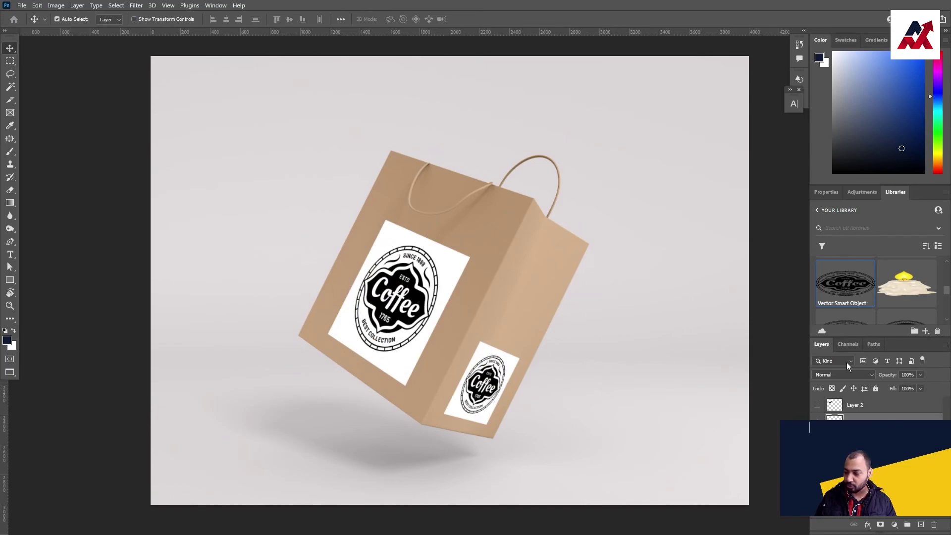
- Set the blend mode of the layer holding both perspective logos to Multiply
{"action": "left_click", "coordinate": [845, 375]}
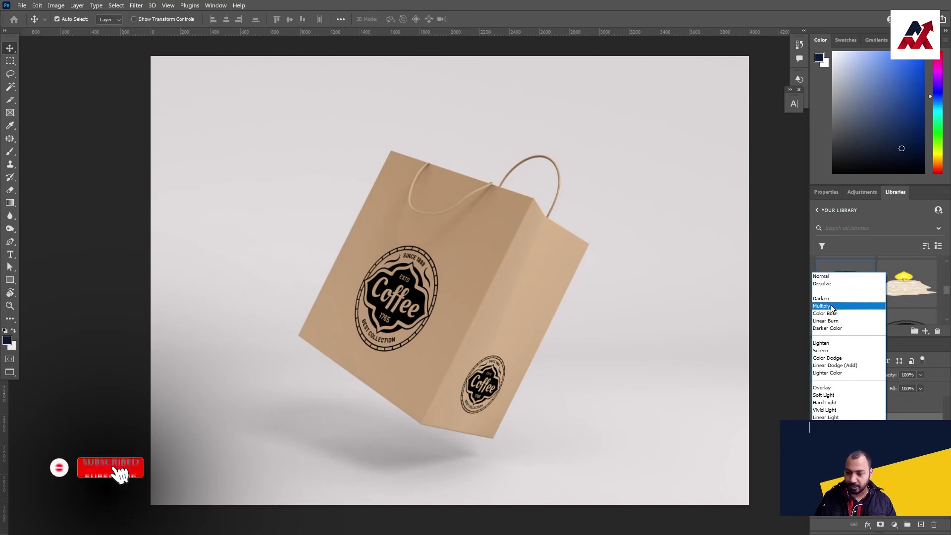
{"action": "left_click", "coordinate": [832, 307]}
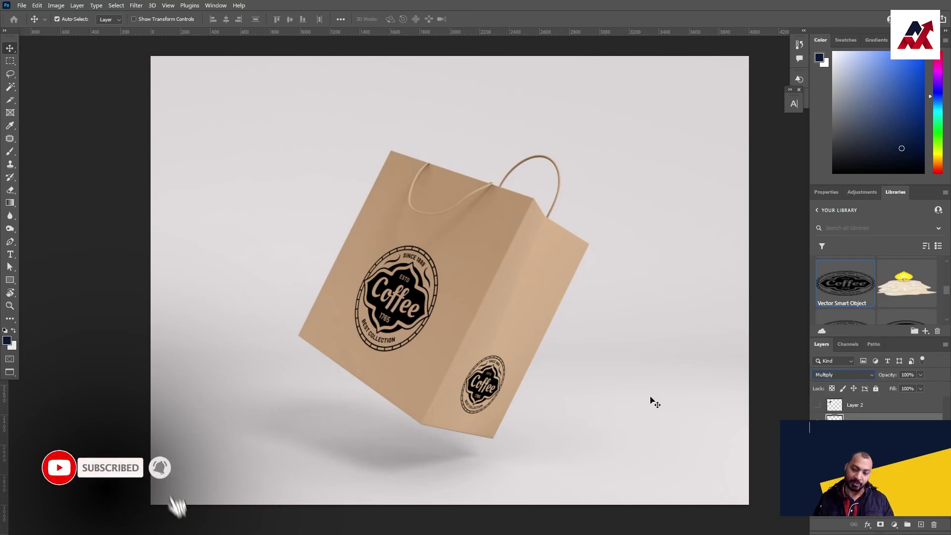